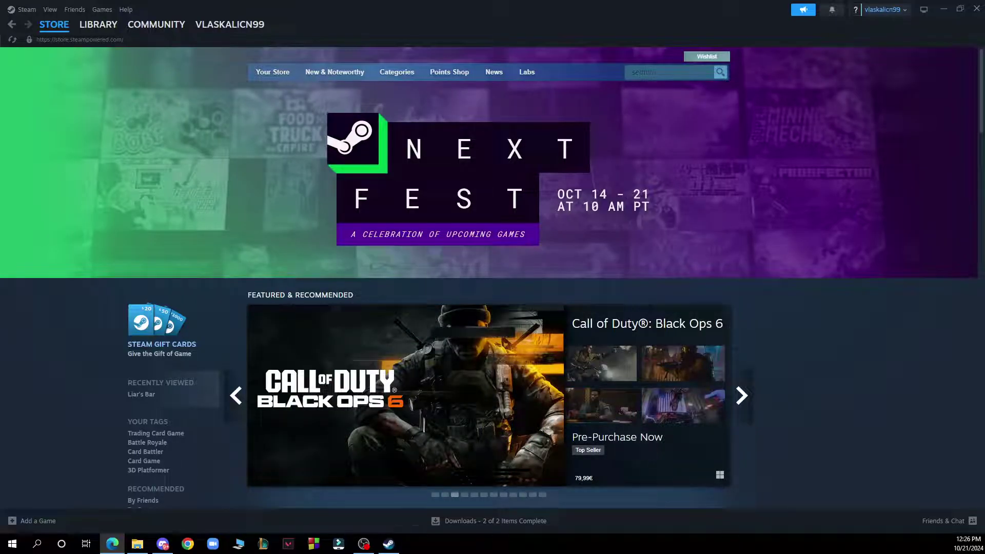
# Open the Steam client menu from the top-left menu bar.
pyautogui.click(27, 10)
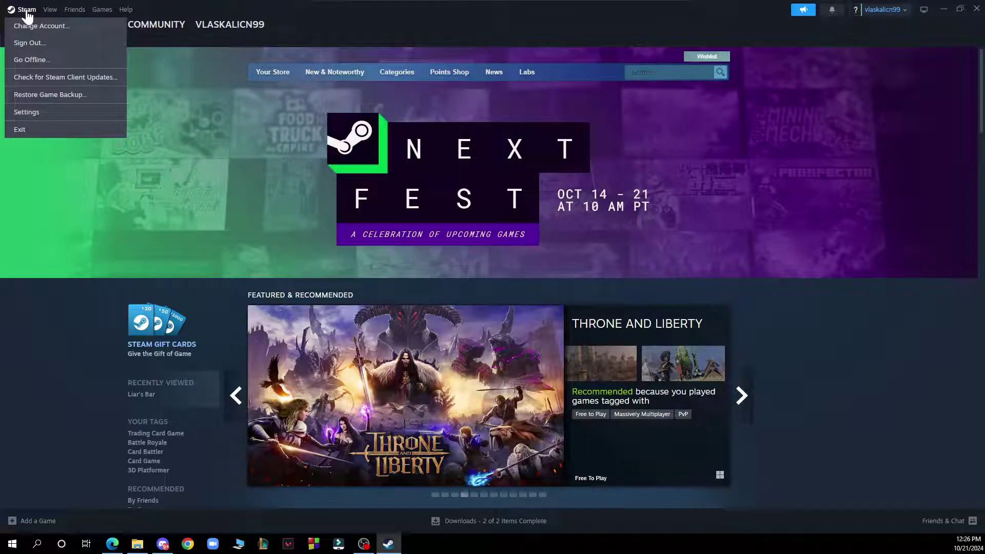
# Open Steam Settings on the Family page, showing 'Create or Join a Steam Family'.
pyautogui.click(48, 112)
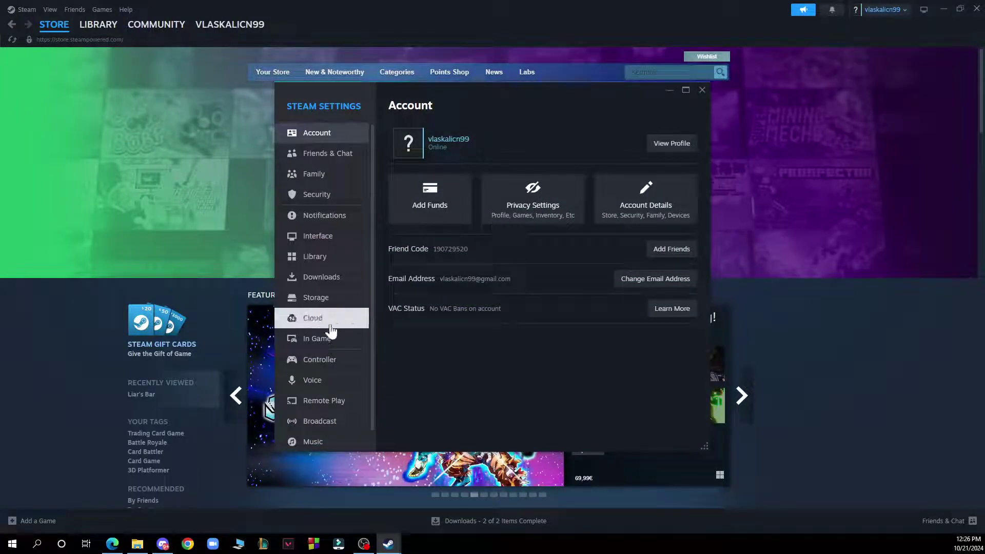
pyautogui.click(337, 175)
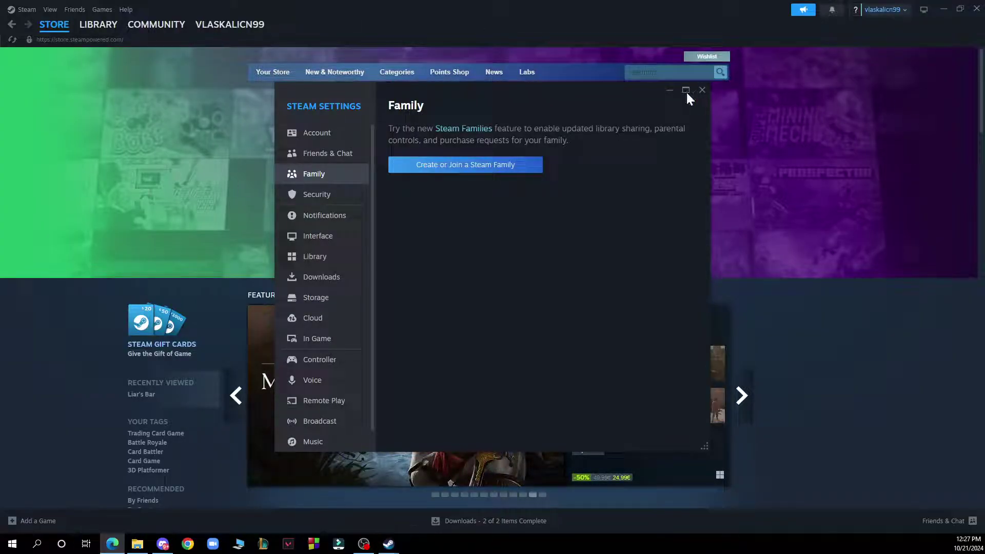
# Close the Steam Settings window to return to the store front page.
pyautogui.click(701, 91)
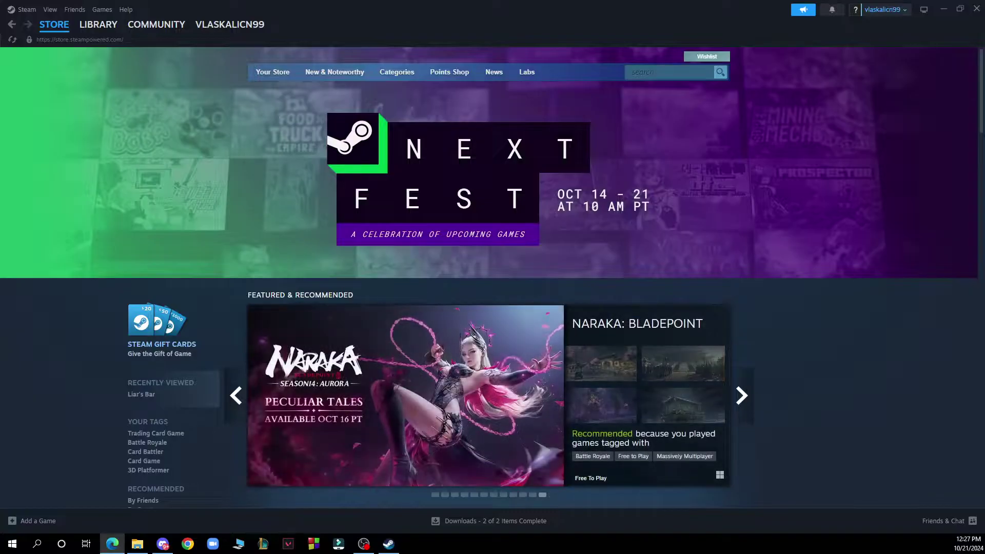